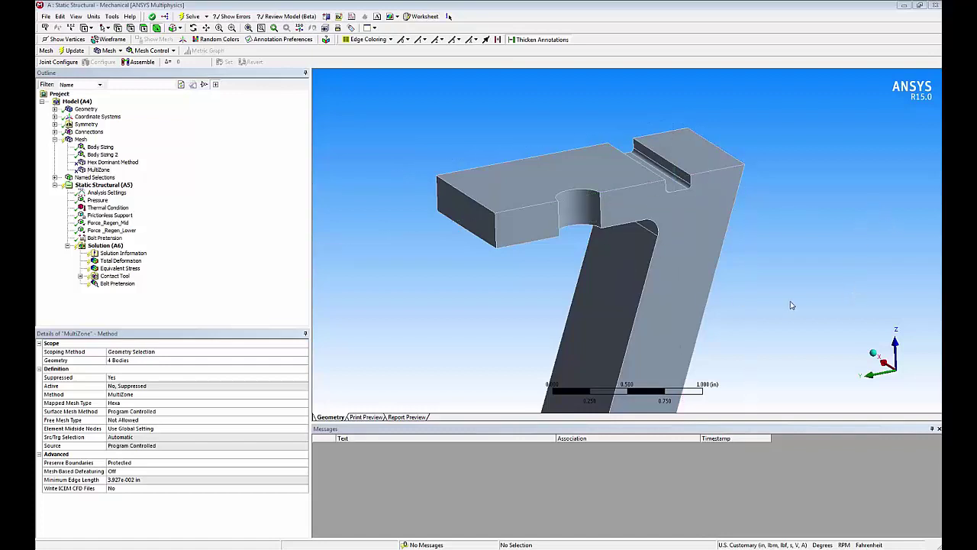
# Step: Generate the mesh on the nozzle part, giving a tetrahedral mesh while MultiZone is suppressed
pyautogui.rightClick(80, 140)
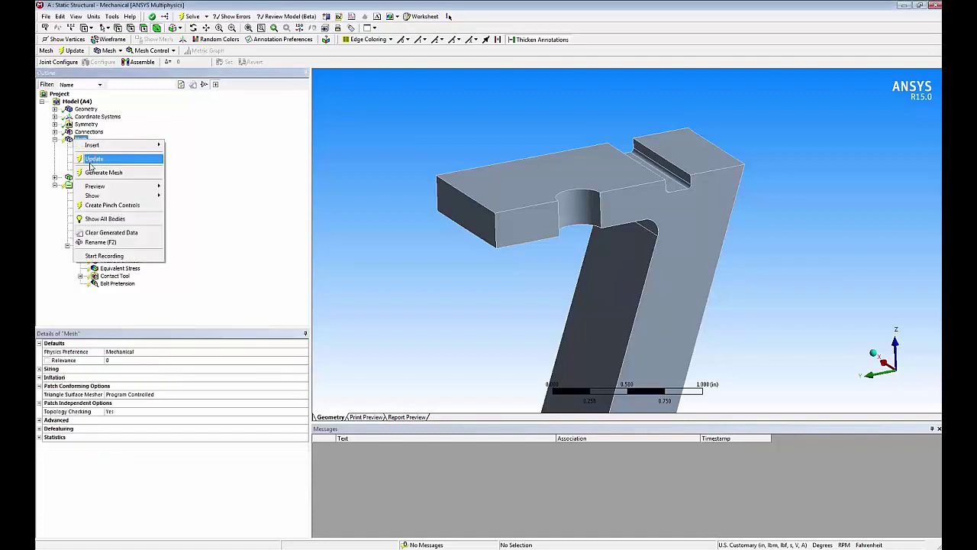
pyautogui.click(101, 172)
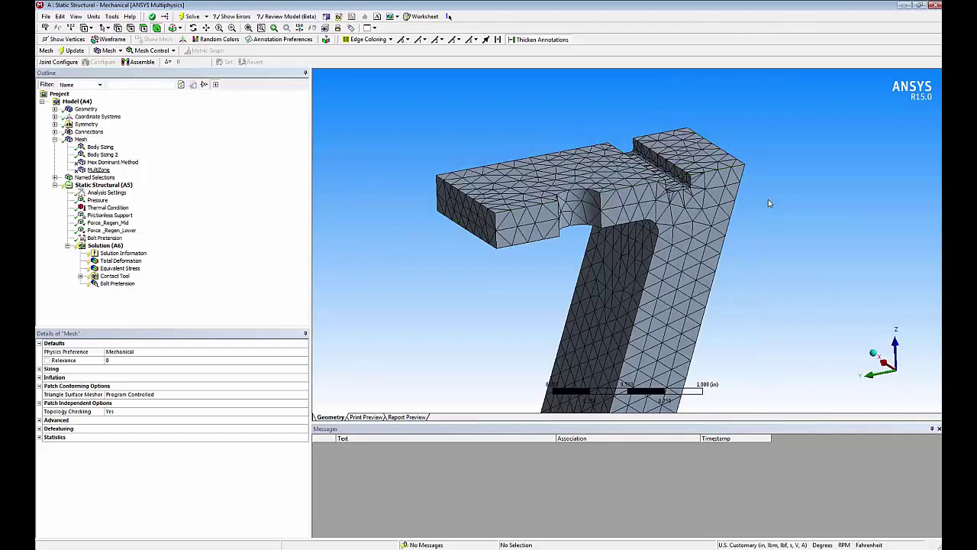
# Step: Insert a meshing method on the nozzle body and set it to MultiZone
pyautogui.click(98, 169)
pyautogui.rightClick(510, 217)
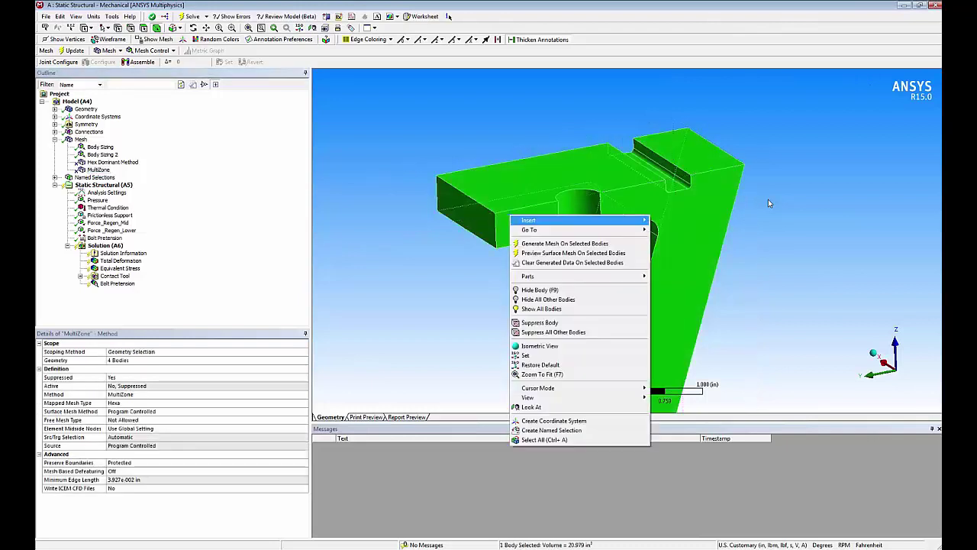
pyautogui.press('Right')
pyautogui.press('Return')
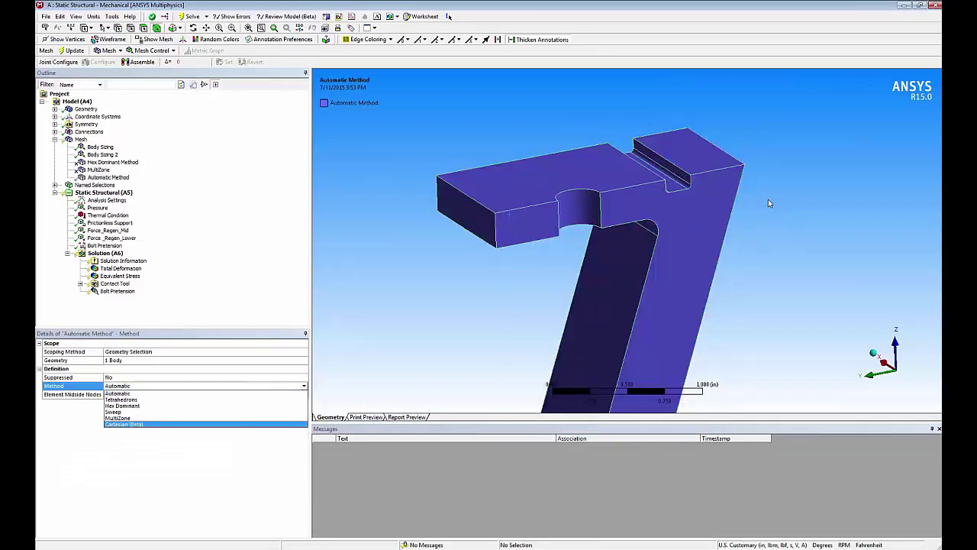
pyautogui.press('Down')
pyautogui.press('Down')
pyautogui.press('Down')
pyautogui.press('Down')
pyautogui.press('Return')
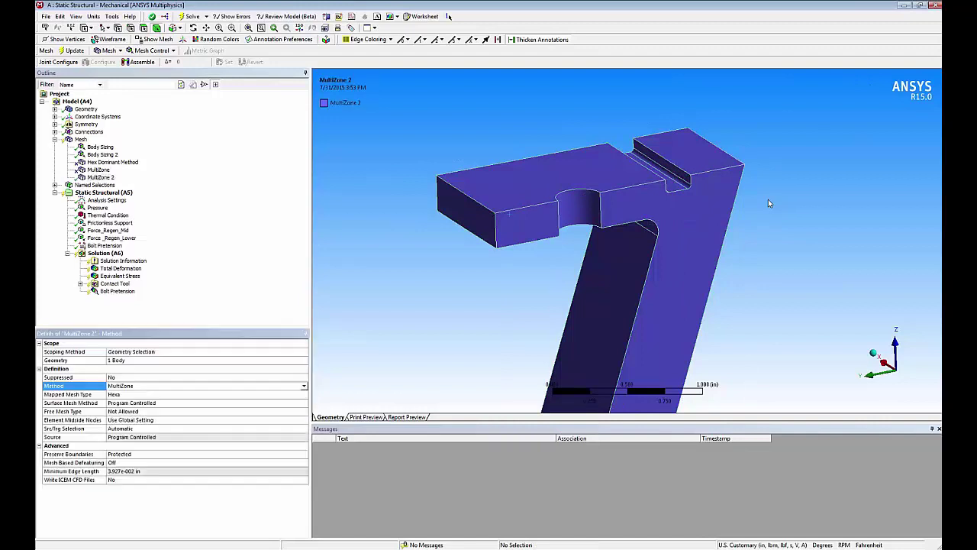
# Step: Regenerate the mesh with MultiZone, which fails with an Auto-Source selection error
pyautogui.press('Up')
pyautogui.press('Up')
pyautogui.press('Up')
pyautogui.press('Up')
pyautogui.press('Up')
pyautogui.hotkey('shift', 'F10')
pyautogui.press('Down')
pyautogui.press('Down')
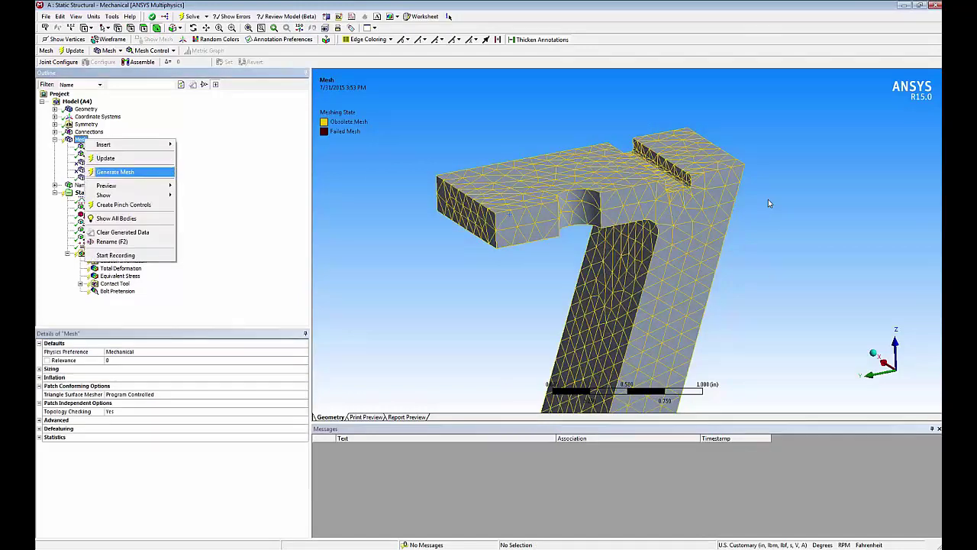
pyautogui.press('Return')
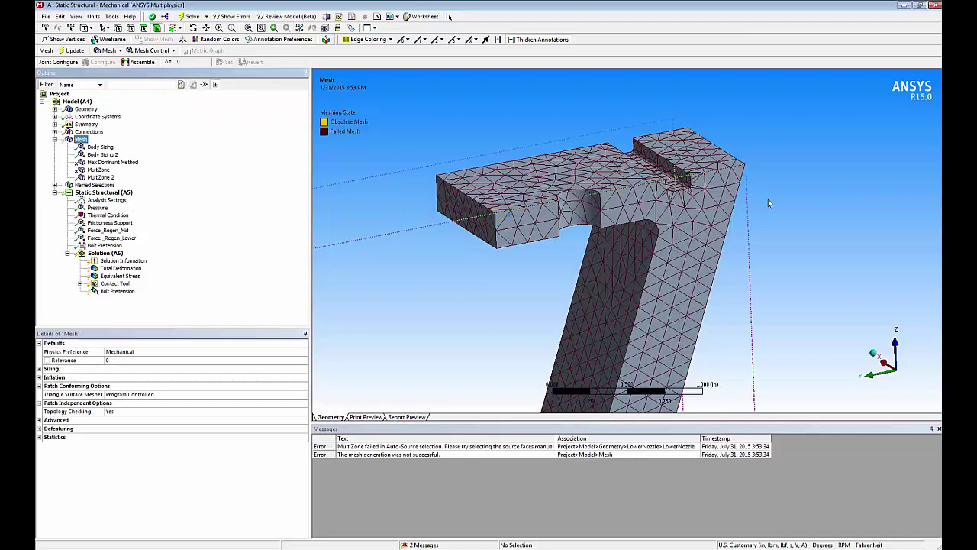
pyautogui.click(769, 200)
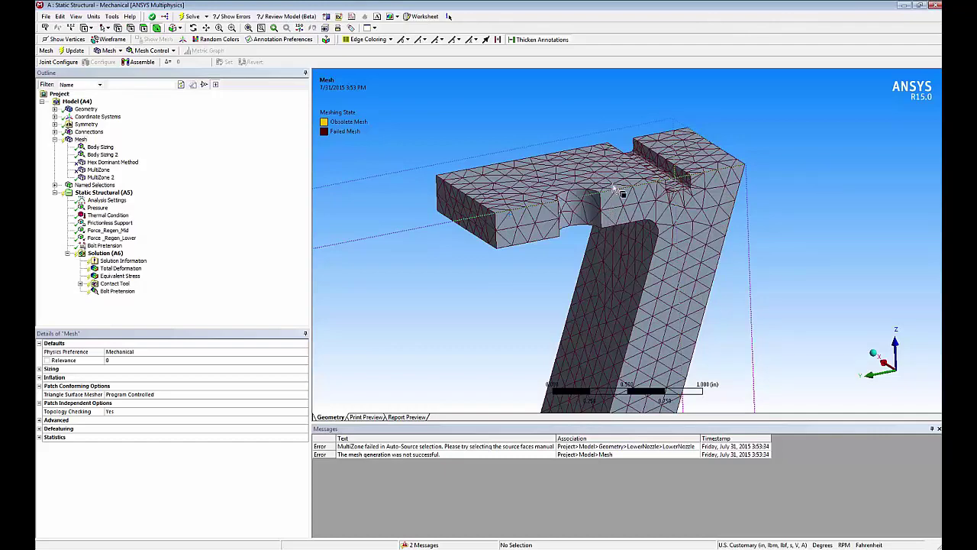
pyautogui.moveTo(578, 149); pyautogui.dragTo(623, 233, button='middle')
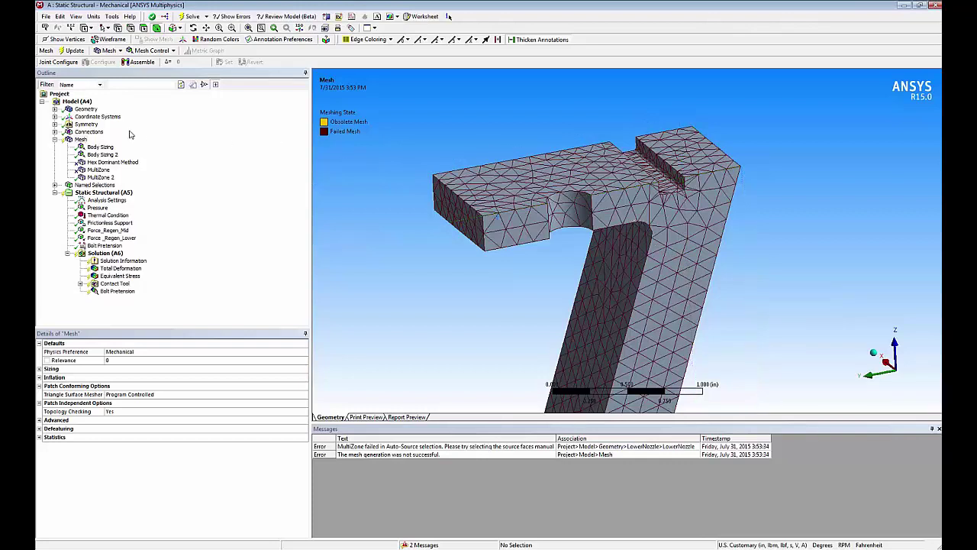
# Step: Show the unmeshed nozzle geometry, orbit to inspect it, and select Model (A4)
pyautogui.click(84, 109)
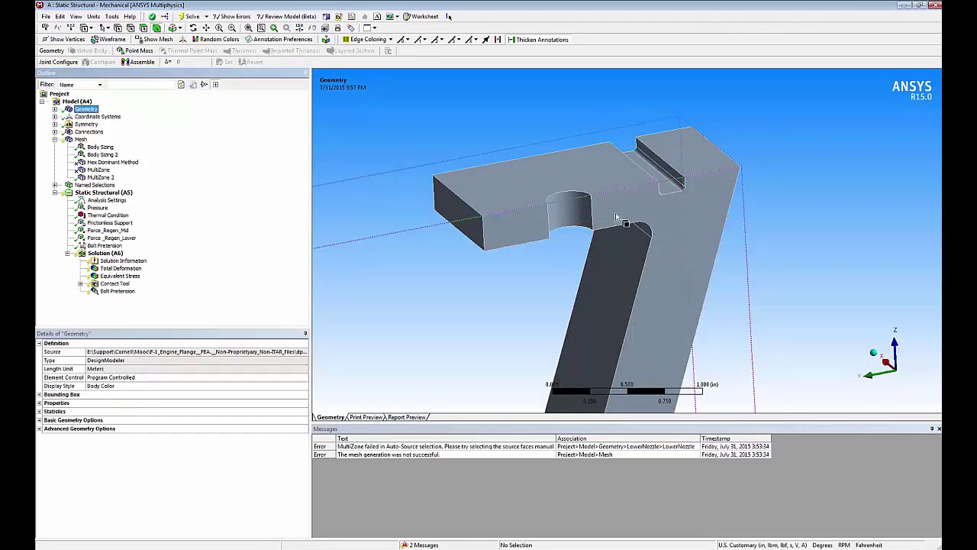
pyautogui.moveTo(622, 175); pyautogui.dragTo(594, 191, button='middle')
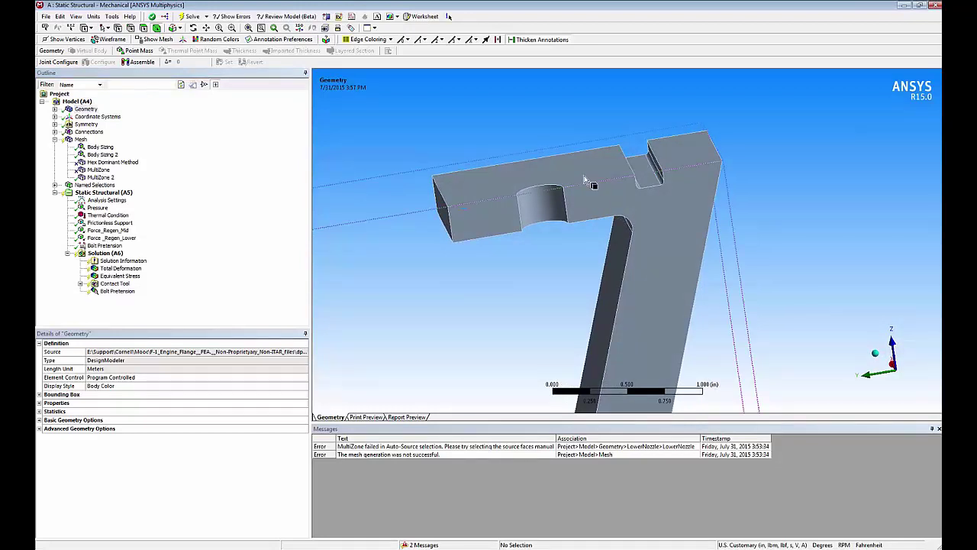
pyautogui.moveTo(585, 183); pyautogui.dragTo(747, 271, button='middle')
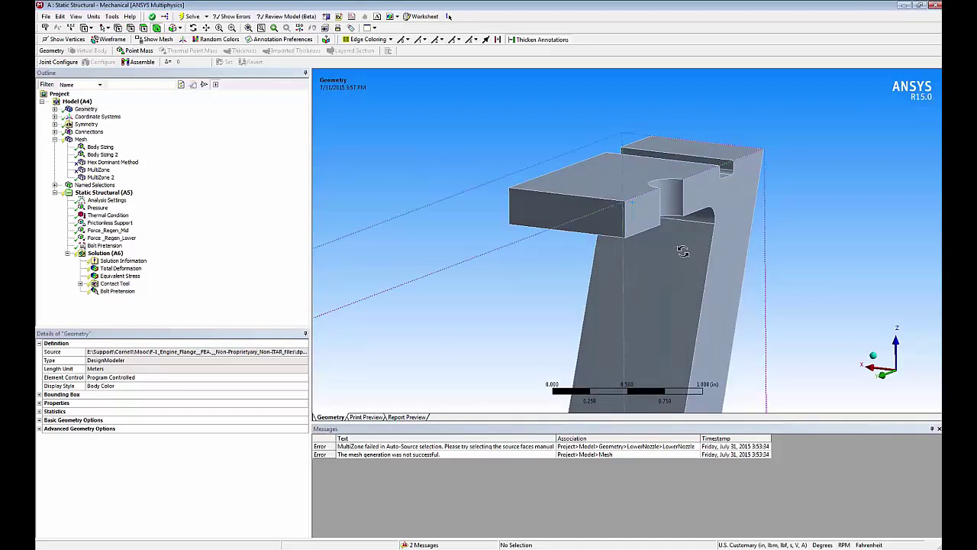
pyautogui.moveTo(569, 264); pyautogui.dragTo(702, 292, button='middle')
pyautogui.moveTo(616, 244)
pyautogui.mouseDown(button='middle')
pyautogui.moveTo(605, 244)
pyautogui.moveTo(622, 255)
pyautogui.mouseUp(button='middle')
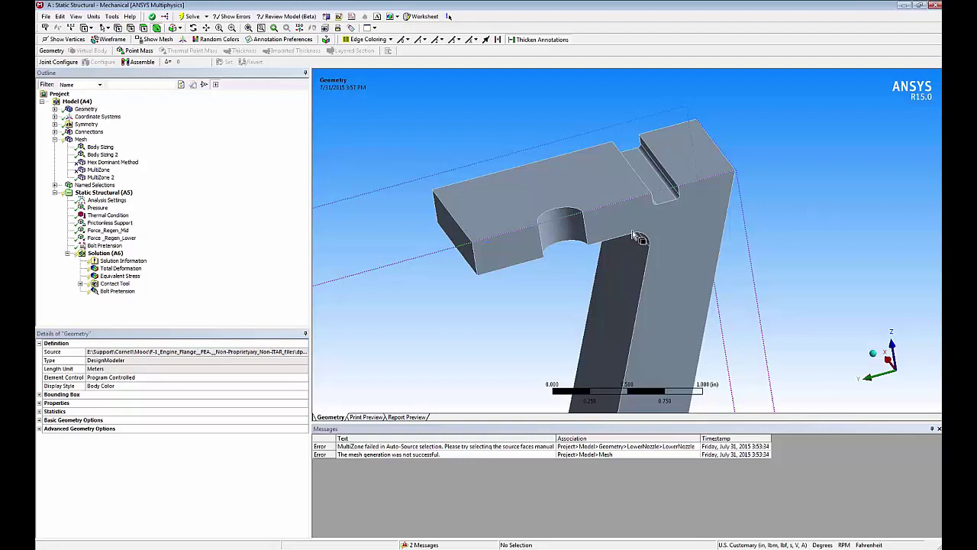
pyautogui.rightClick(87, 112)
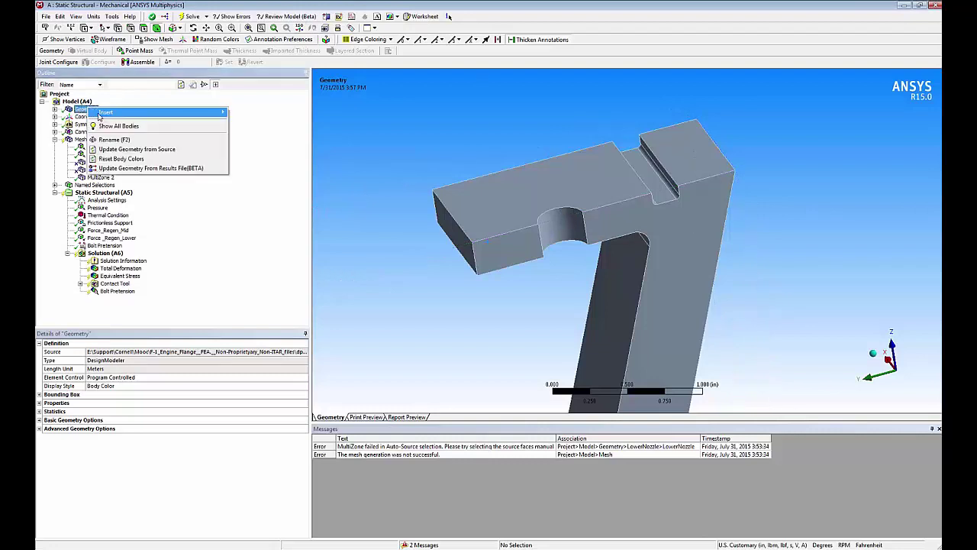
pyautogui.click(73, 102)
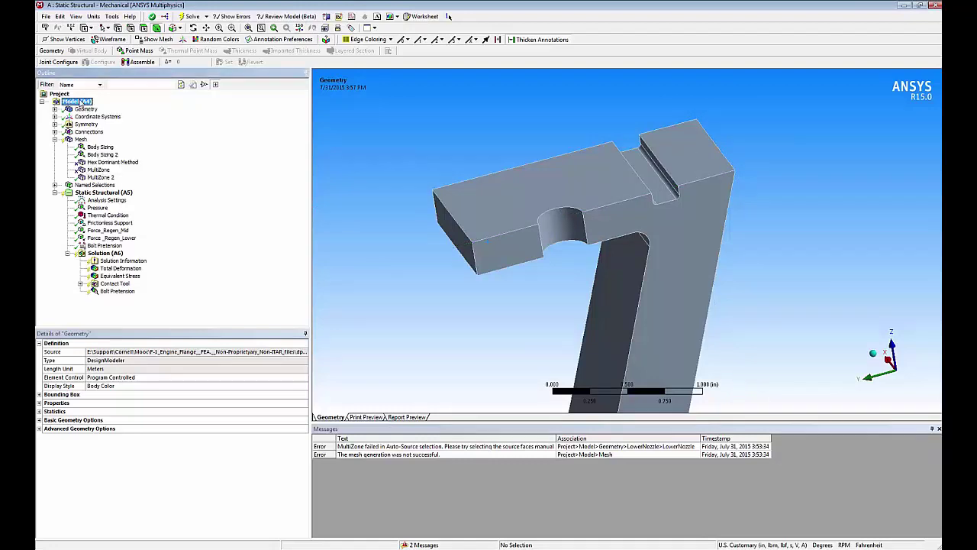
# Step: Add a Virtual Topology object to the model
pyautogui.rightClick(74, 102)
pyautogui.moveTo(137, 105)
pyautogui.click(222, 131)
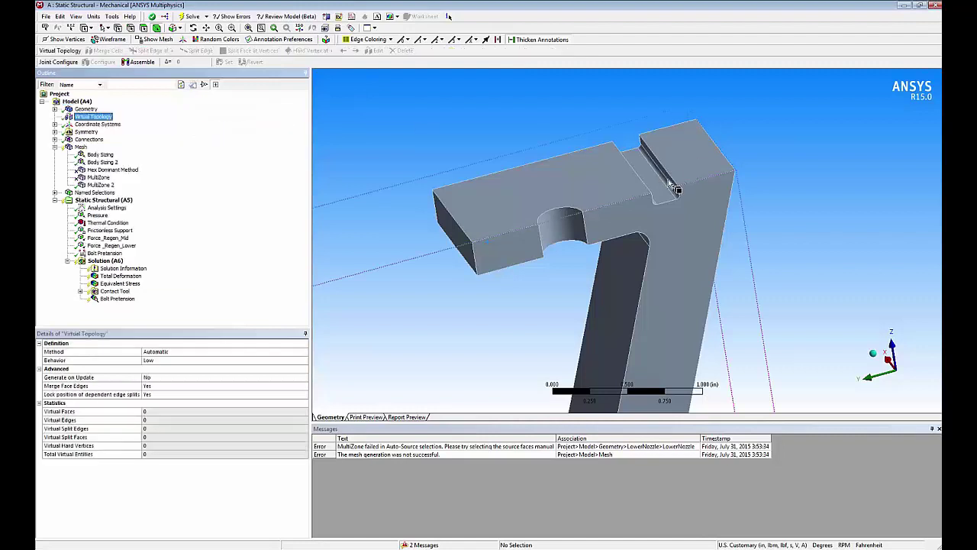
# Step: Create a virtual split edge on the top edge beside the raised step
pyautogui.moveTo(676, 175); pyautogui.dragTo(690, 156, button='middle')
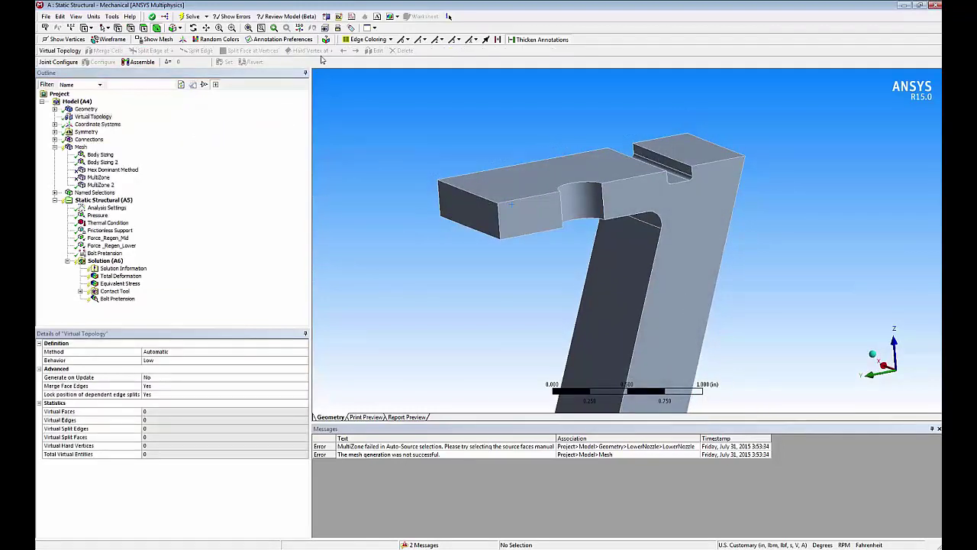
pyautogui.moveTo(413, 99); pyautogui.dragTo(535, 160, button='middle')
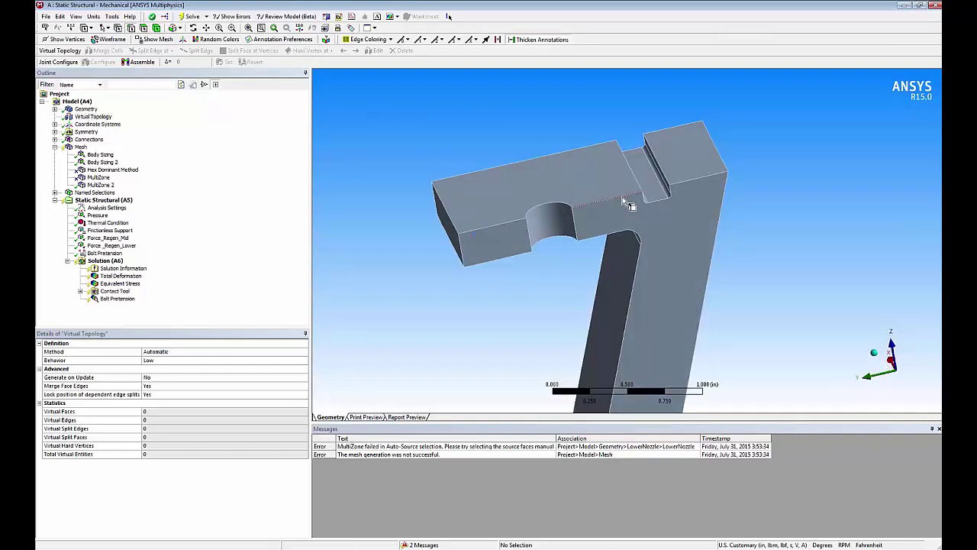
pyautogui.click(625, 203)
pyautogui.rightClick(625, 203)
pyautogui.moveTo(744, 205)
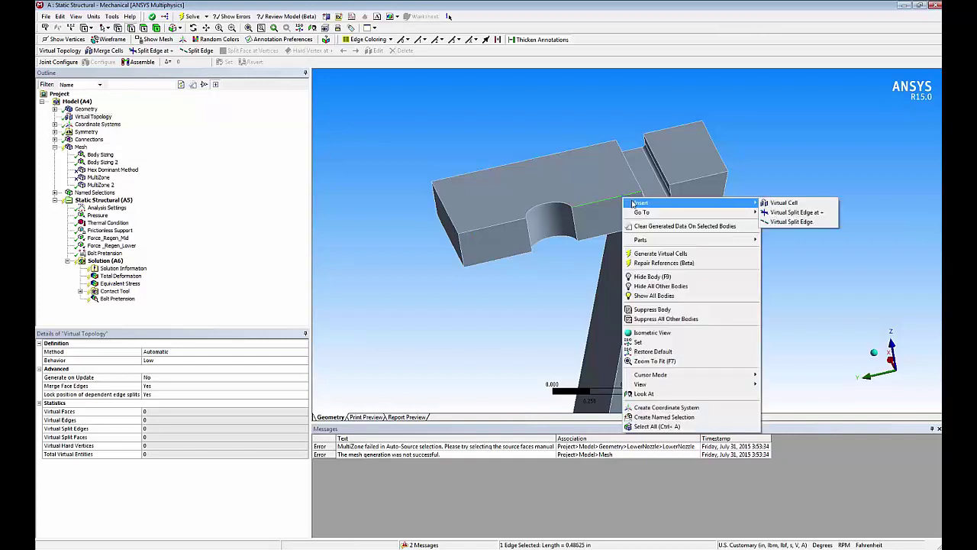
pyautogui.click(795, 213)
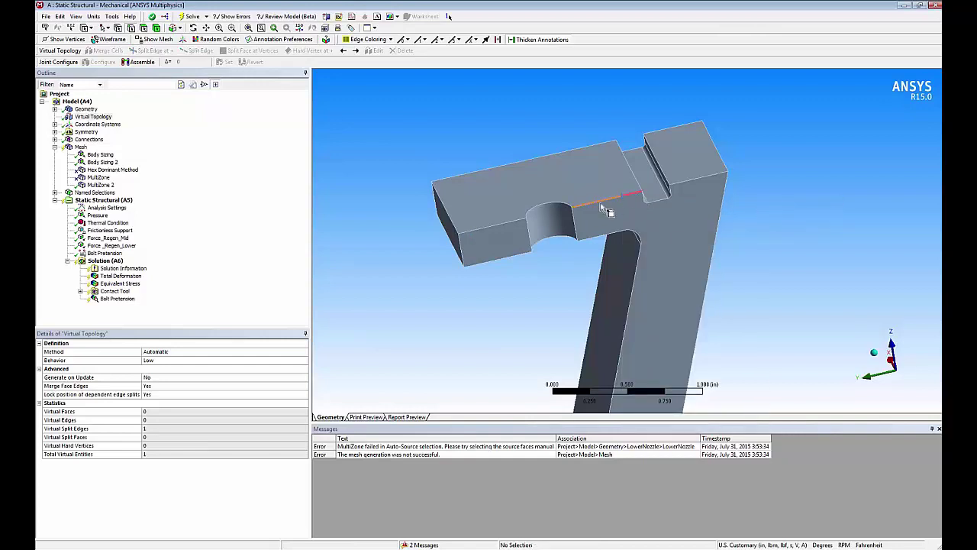
# Step: Split the long back top edge with a second virtual split edge
pyautogui.moveTo(666, 186); pyautogui.dragTo(681, 185, button='middle')
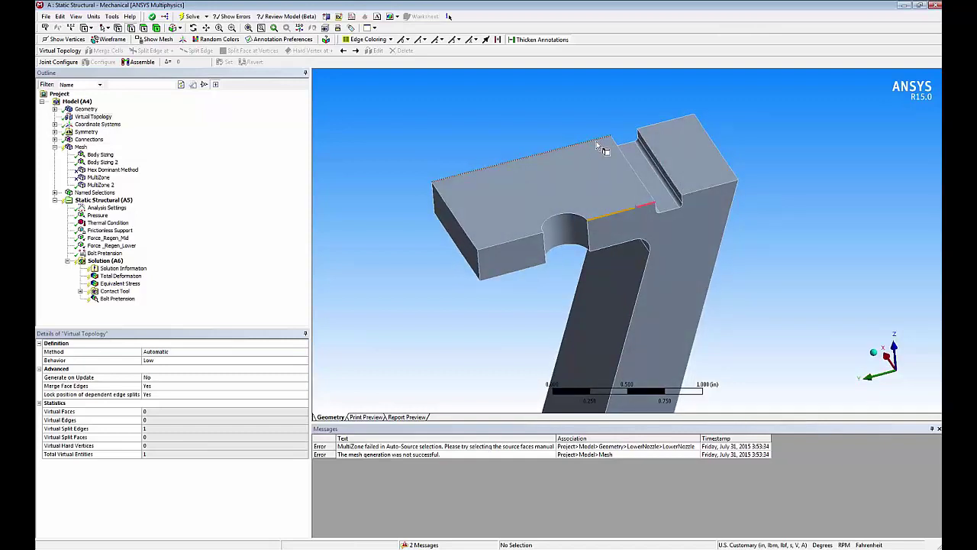
pyautogui.click(598, 144)
pyautogui.rightClick(599, 144)
pyautogui.moveTo(615, 147)
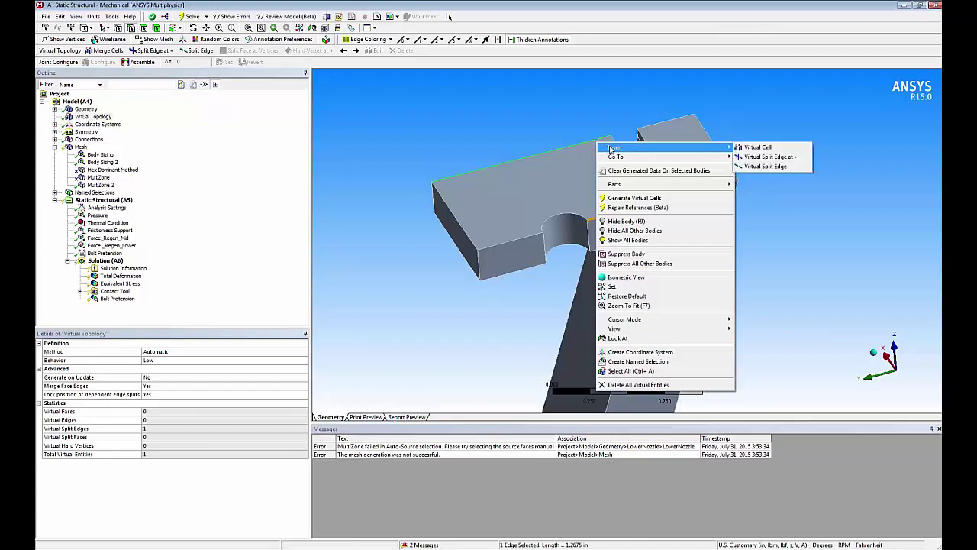
pyautogui.click(766, 159)
pyautogui.moveTo(759, 155); pyautogui.dragTo(777, 196, button='middle')
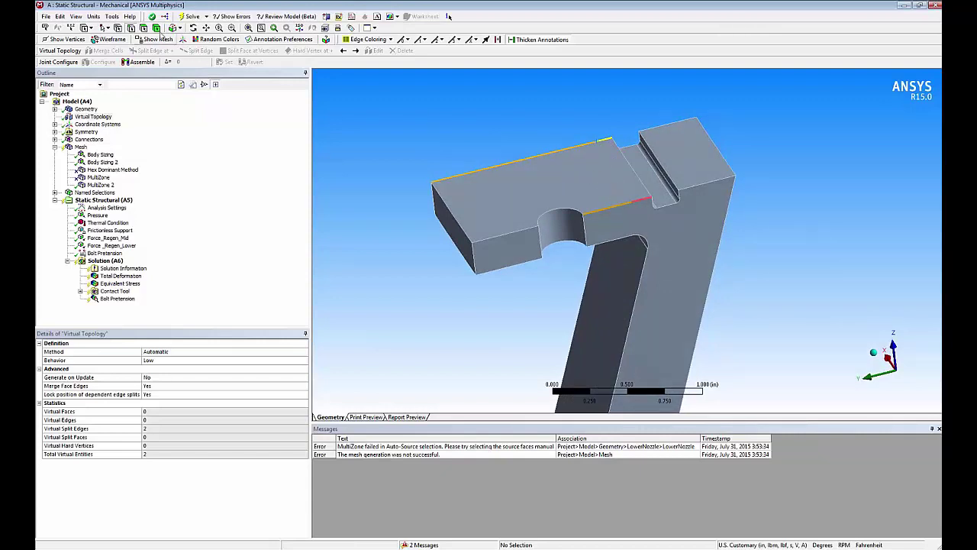
# Step: Split the face at vertices between the split-edge end and the notch corner
pyautogui.click(633, 203)
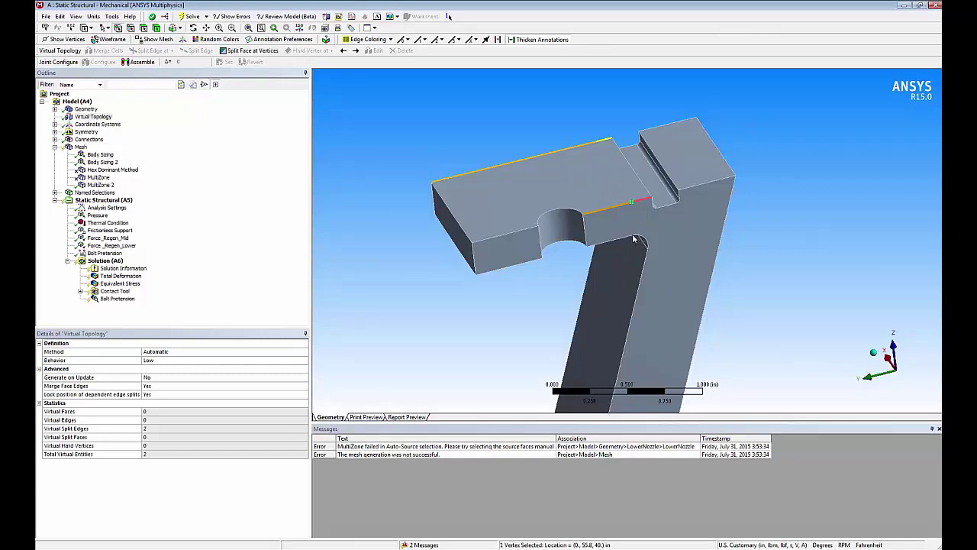
pyautogui.keyDown('ctrl'); pyautogui.click(633, 237); pyautogui.keyUp('ctrl')
pyautogui.rightClick(633, 213)
pyautogui.moveTo(718, 216)
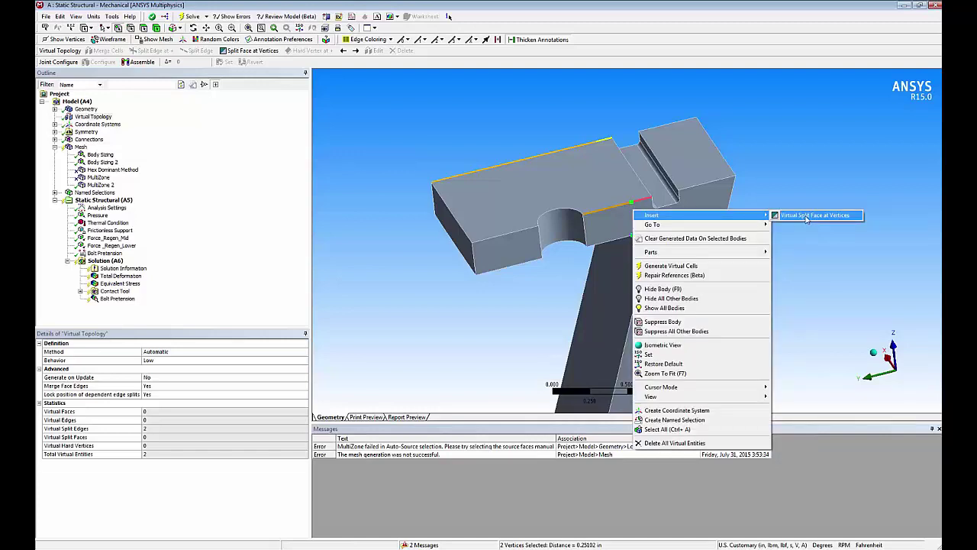
pyautogui.click(807, 216)
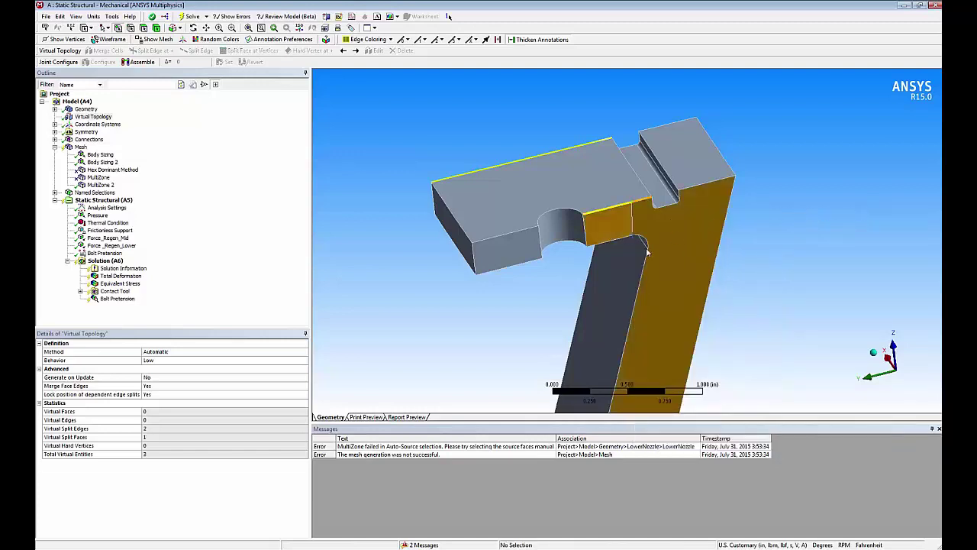
# Step: Split the top face at vertices between two points on the split edge
pyautogui.moveTo(625, 212); pyautogui.dragTo(751, 227, button='middle')
pyautogui.click(752, 211)
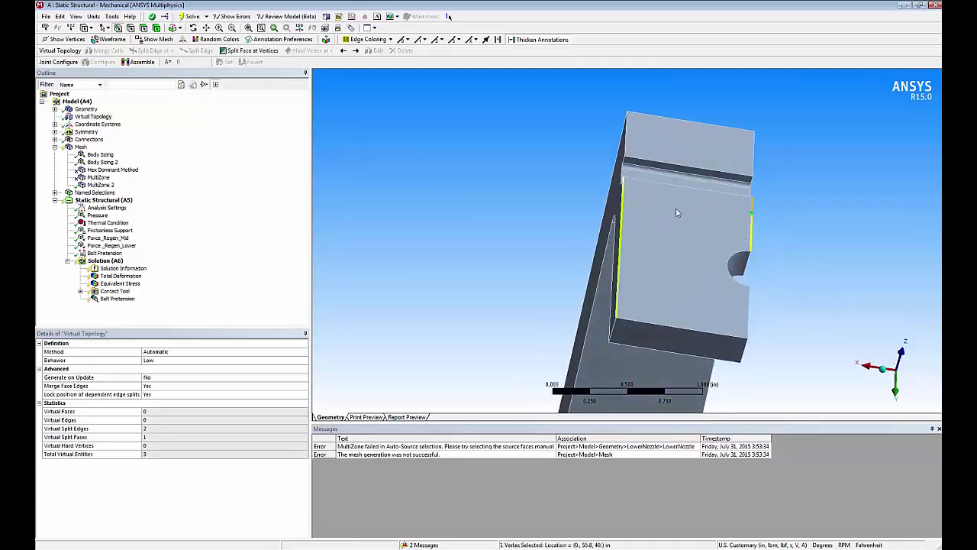
pyautogui.keyDown('ctrl'); pyautogui.click(628, 197); pyautogui.keyUp('ctrl')
pyautogui.moveTo(646, 201); pyautogui.dragTo(712, 216, button='middle')
pyautogui.rightClick(713, 216)
pyautogui.moveTo(713, 211)
pyautogui.click(850, 212)
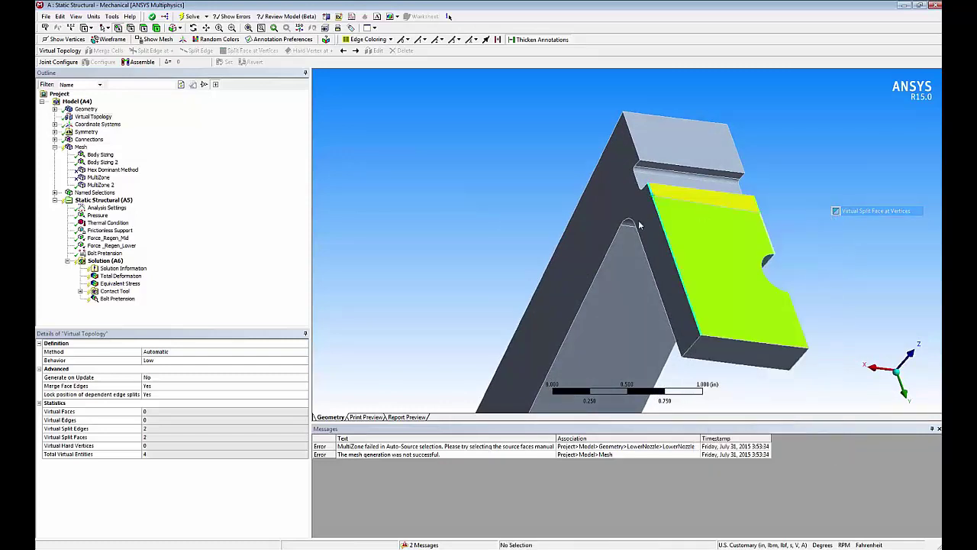
# Step: Split the fillet-side face at vertices between the edge end and the fillet corner
pyautogui.moveTo(652, 225); pyautogui.dragTo(711, 188, button='middle')
pyautogui.click(707, 189)
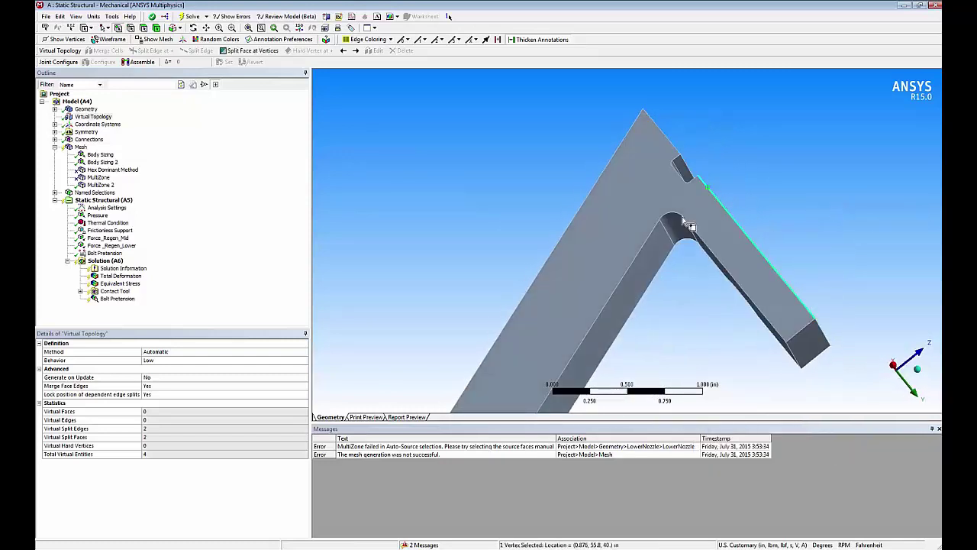
pyautogui.keyDown('ctrl'); pyautogui.click(685, 221); pyautogui.keyUp('ctrl')
pyautogui.rightClick(693, 213)
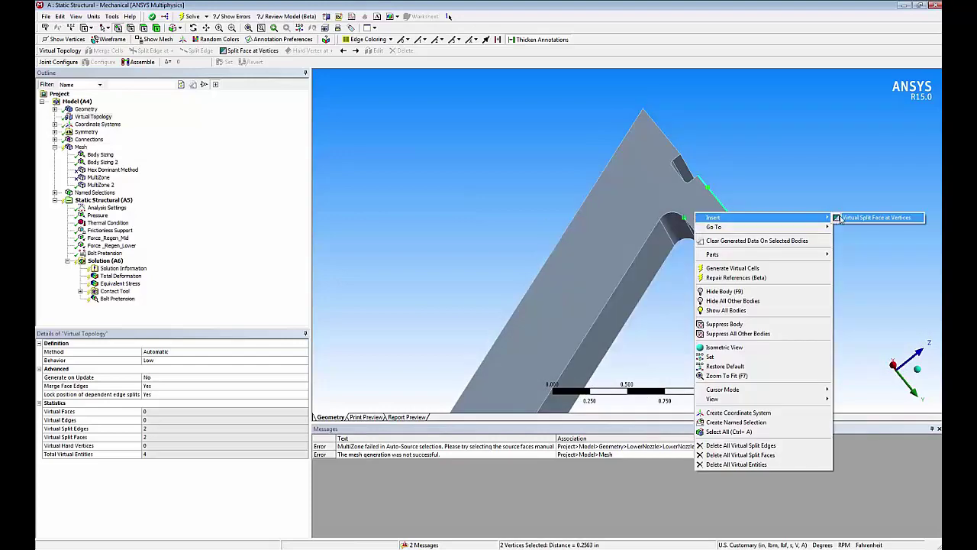
pyautogui.click(844, 219)
pyautogui.moveTo(760, 205); pyautogui.dragTo(534, 160, button='middle')
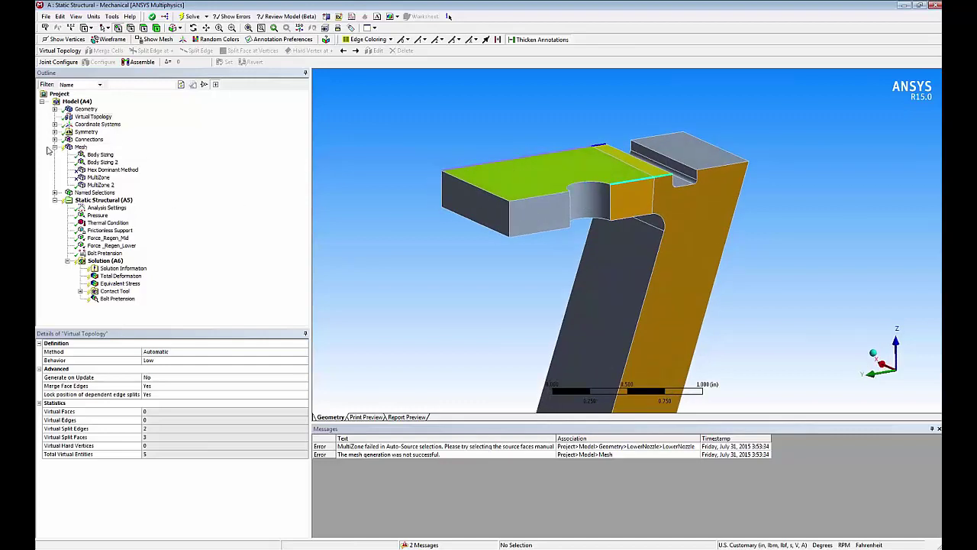
# Step: Mesh the selected nozzle body, producing a structured hex MultiZone mesh without errors
pyautogui.click(80, 146)
pyautogui.rightClick(550, 208)
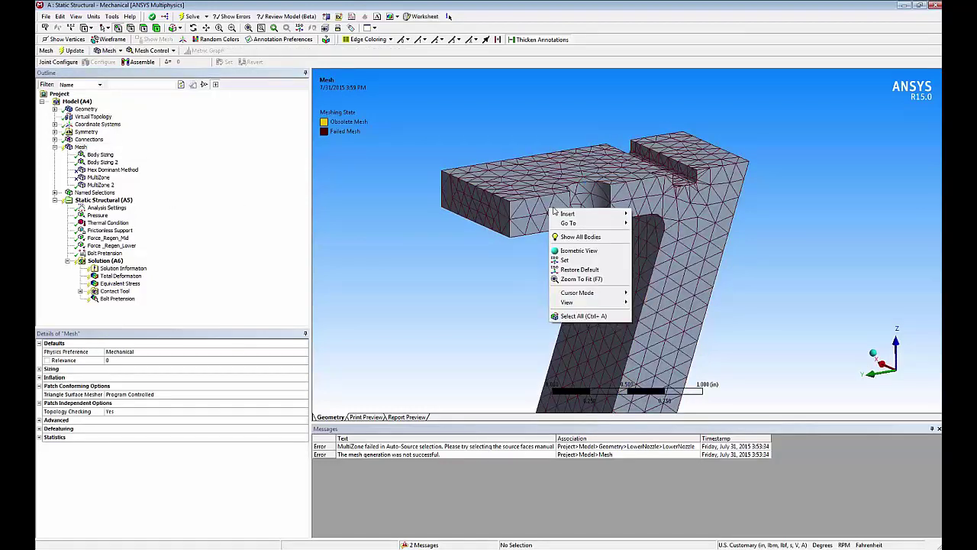
pyautogui.moveTo(575, 216)
pyautogui.click(82, 147)
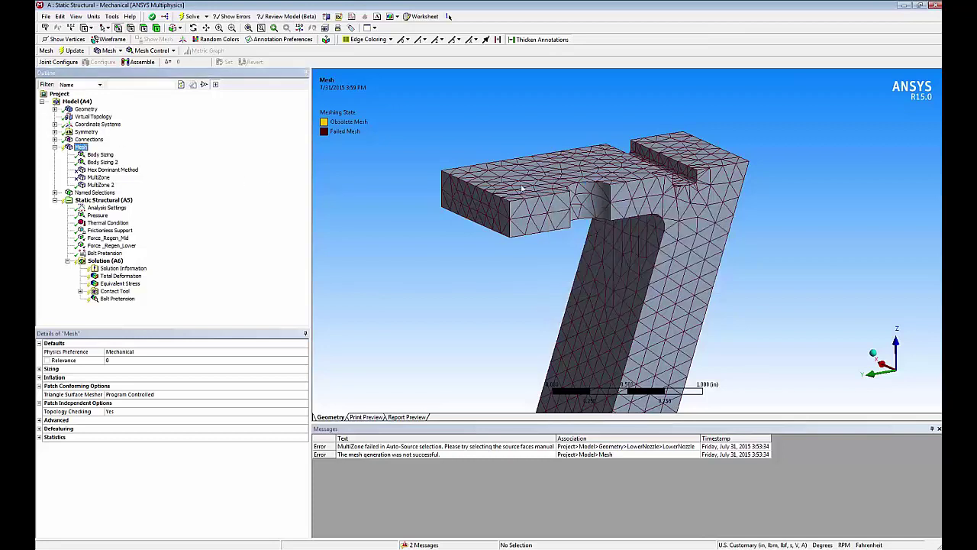
pyautogui.click(156, 29)
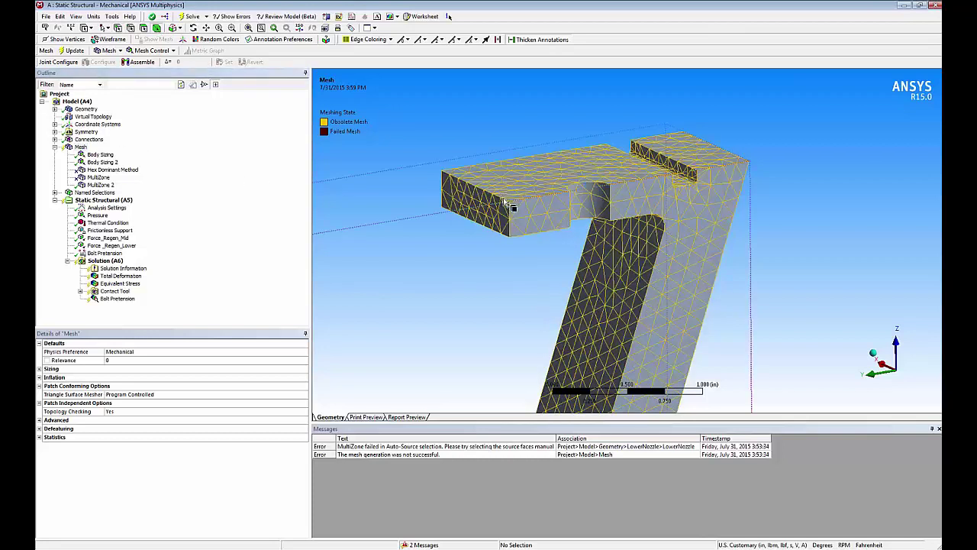
pyautogui.rightClick(508, 203)
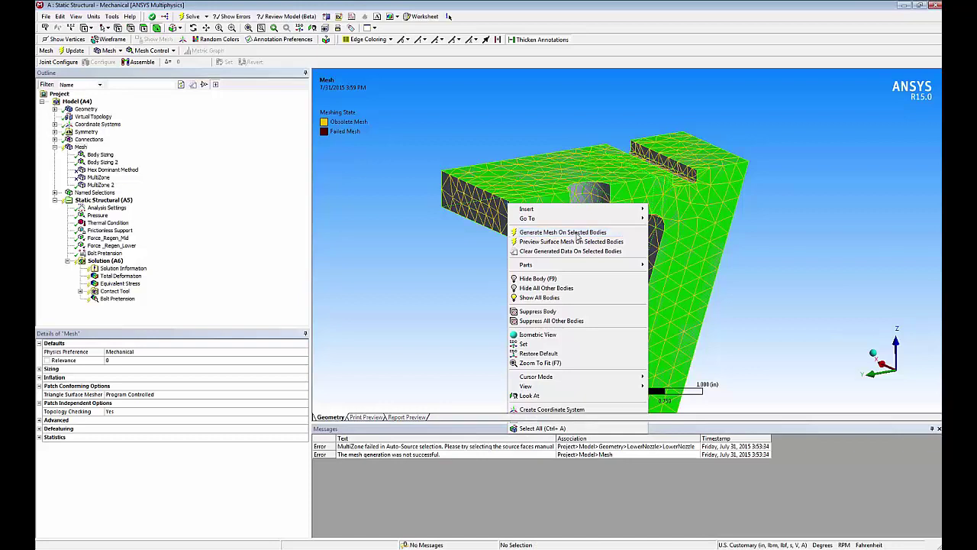
pyautogui.click(546, 234)
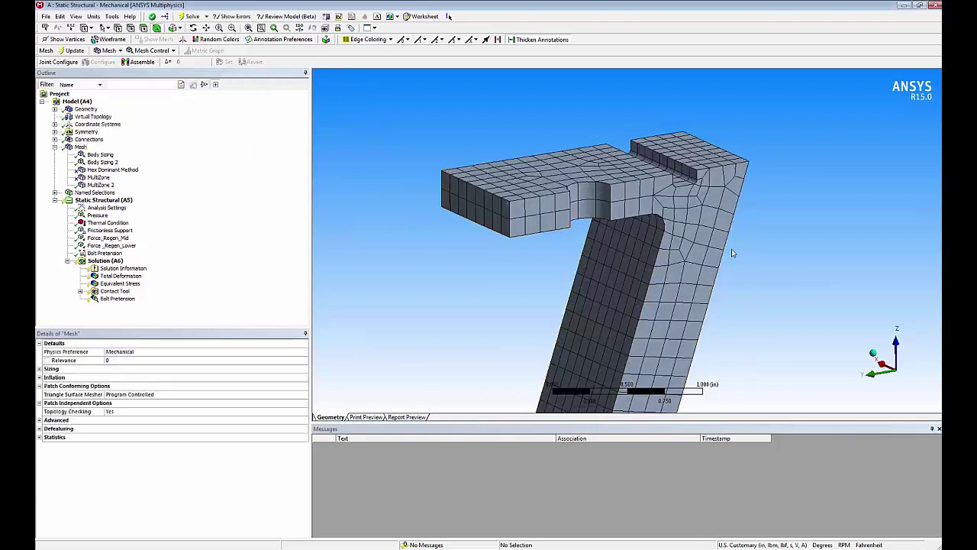
pyautogui.moveTo(821, 243); pyautogui.dragTo(599, 138, button='middle')
pyautogui.moveTo(617, 284); pyautogui.dragTo(563, 196, button='middle')
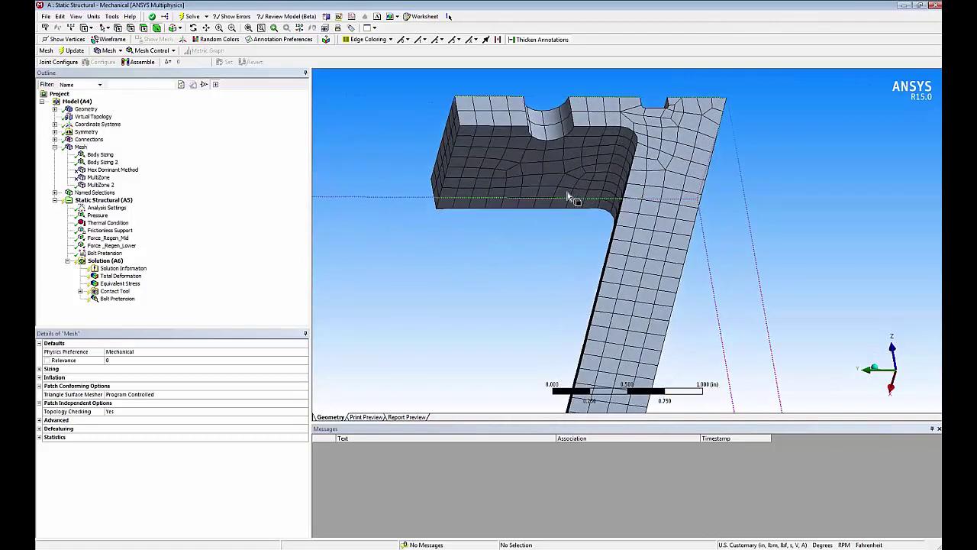
pyautogui.moveTo(524, 166); pyautogui.dragTo(818, 255, button='middle')
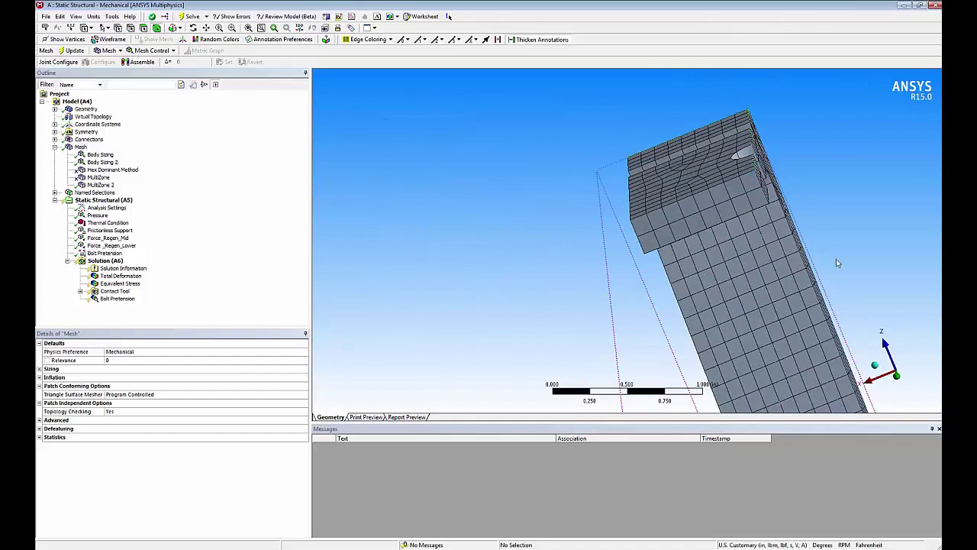
pyautogui.moveTo(692, 309)
pyautogui.mouseDown(button='middle')
pyautogui.moveTo(662, 272)
pyautogui.moveTo(684, 298)
pyautogui.mouseUp(button='middle')
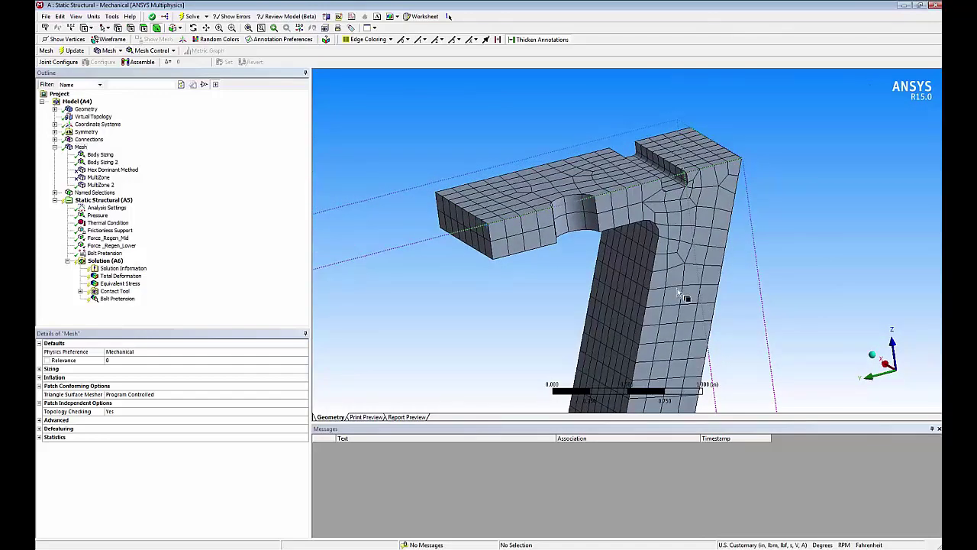